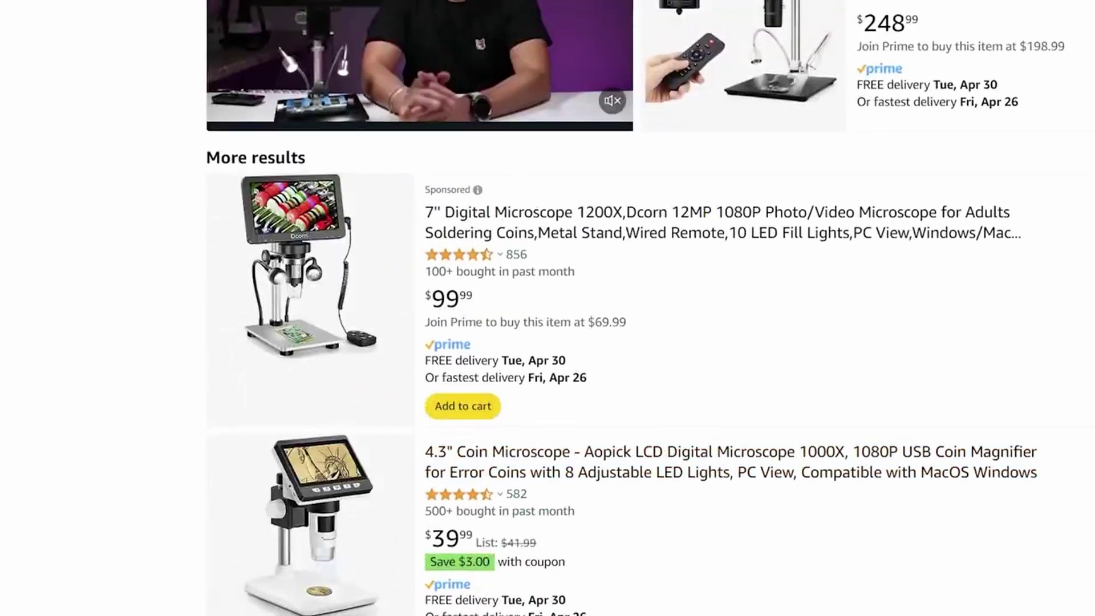
Sink the cone-shaped hole into the left orange cylinder
scroll(548, 308, down, 2)
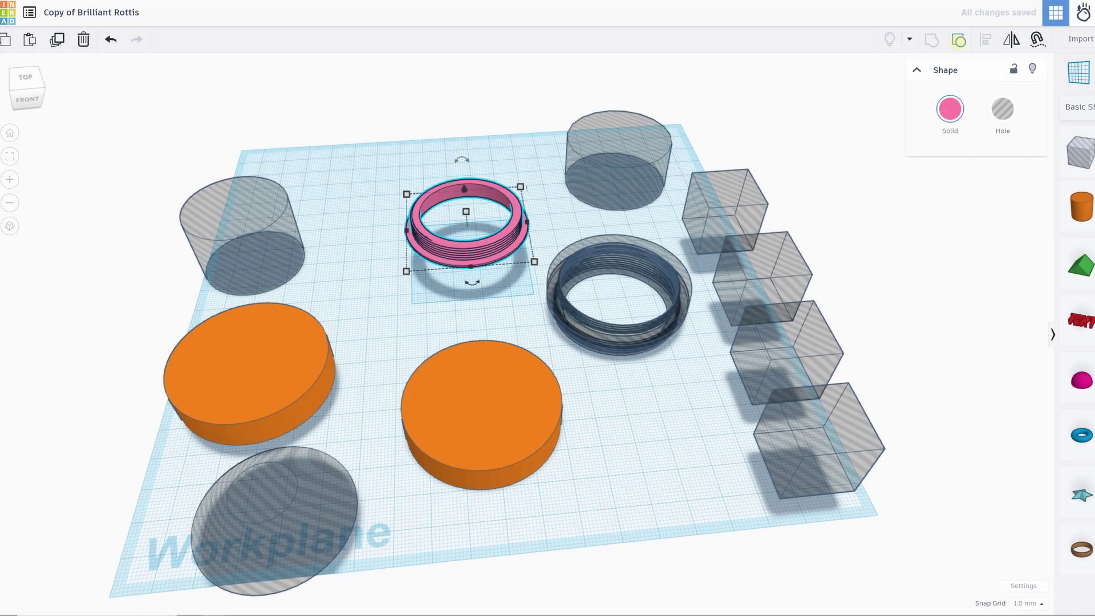
click(343, 513)
drag(284, 541, 256, 379)
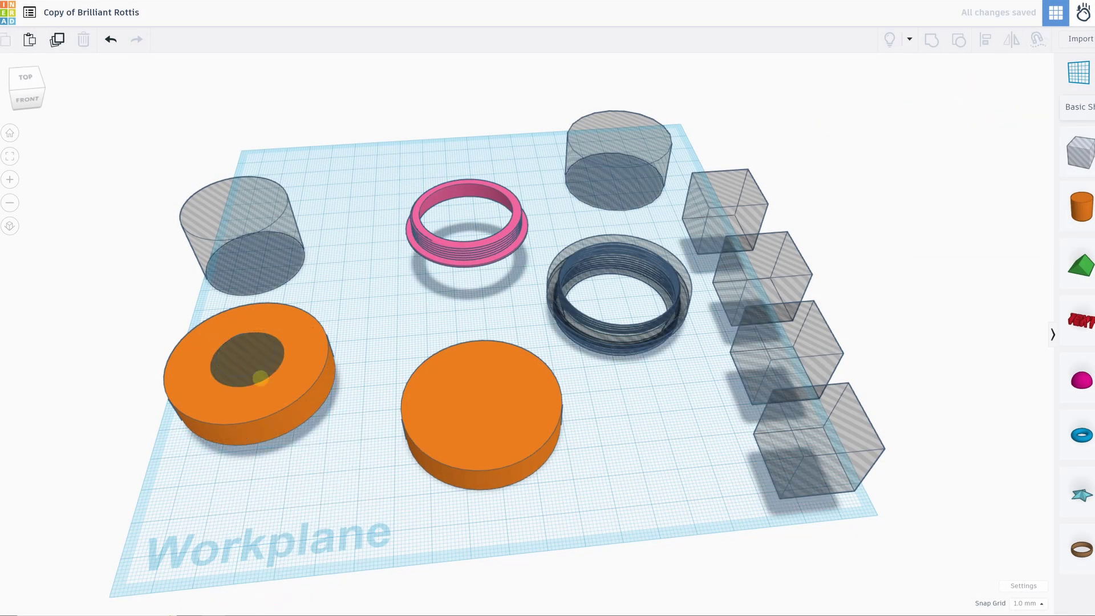
Stack the dark threaded ring and top hole cylinder on the orange cylinder and group them into one threaded ring
drag(622, 312, 485, 411)
shift+click(484, 445)
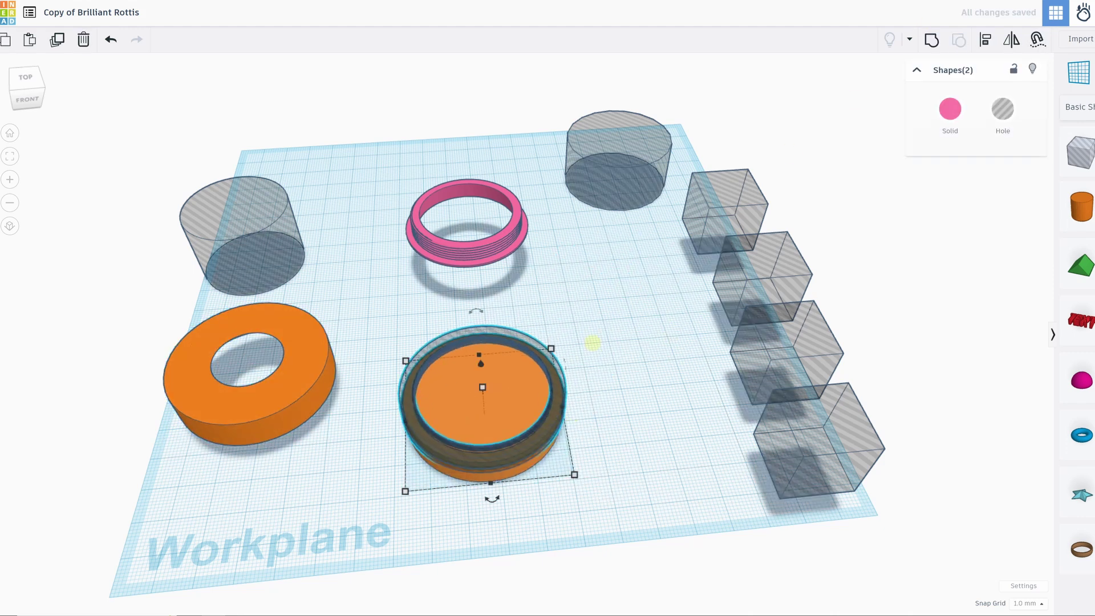
drag(619, 160, 535, 371)
shift+click(511, 460)
key(ctrl+g)
Set the pink ring and orange donut on the threaded ring and group them into one pink part
drag(467, 240, 466, 402)
click(285, 399)
drag(285, 400, 490, 422)
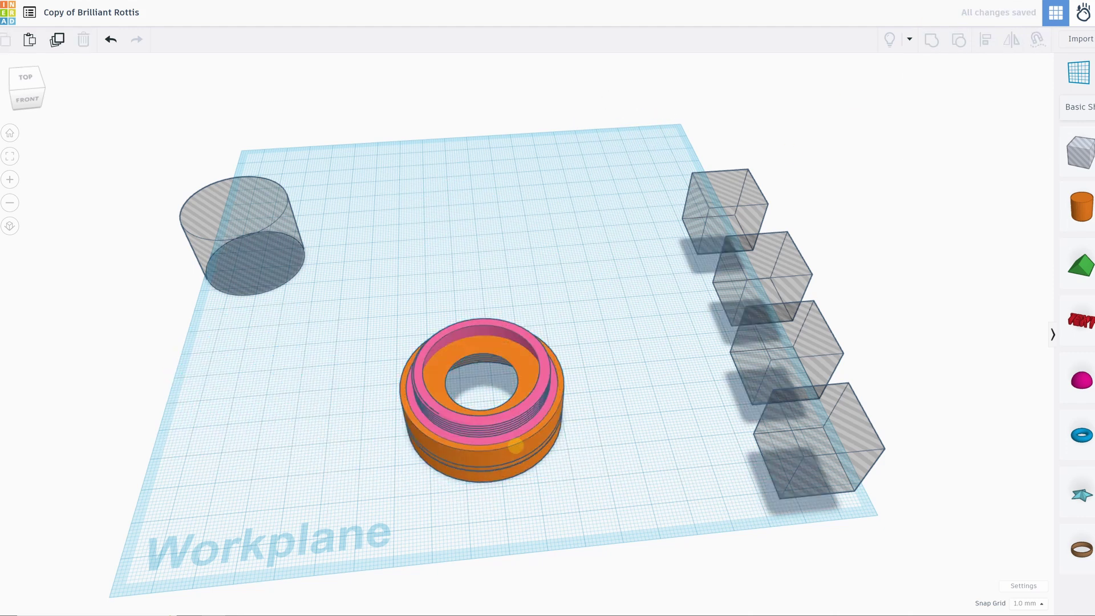
shift+click(485, 371)
key(ctrl+g)
Centre the hole cylinder inside the ring and place the first hole box at its left side
click(245, 239)
drag(245, 239, 482, 382)
drag(732, 211, 365, 388)
click(778, 268)
Place the remaining hole boxes against the ring and group everything to cut them out
drag(779, 268, 487, 277)
drag(822, 450, 505, 517)
drag(787, 351, 589, 349)
key(ctrl+a)
key(ctrl+g)
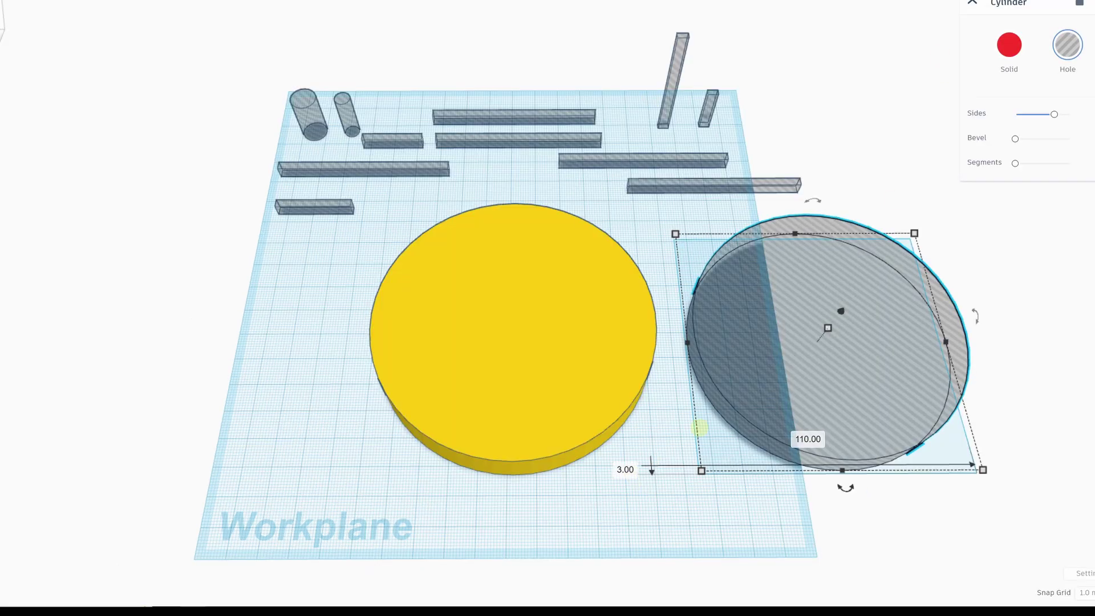
Centre a hole cylinder in the yellow cylinder and group them to hollow it into a ring
drag(700, 428, 393, 388)
shift+click(513, 410)
key(ctrl+g)
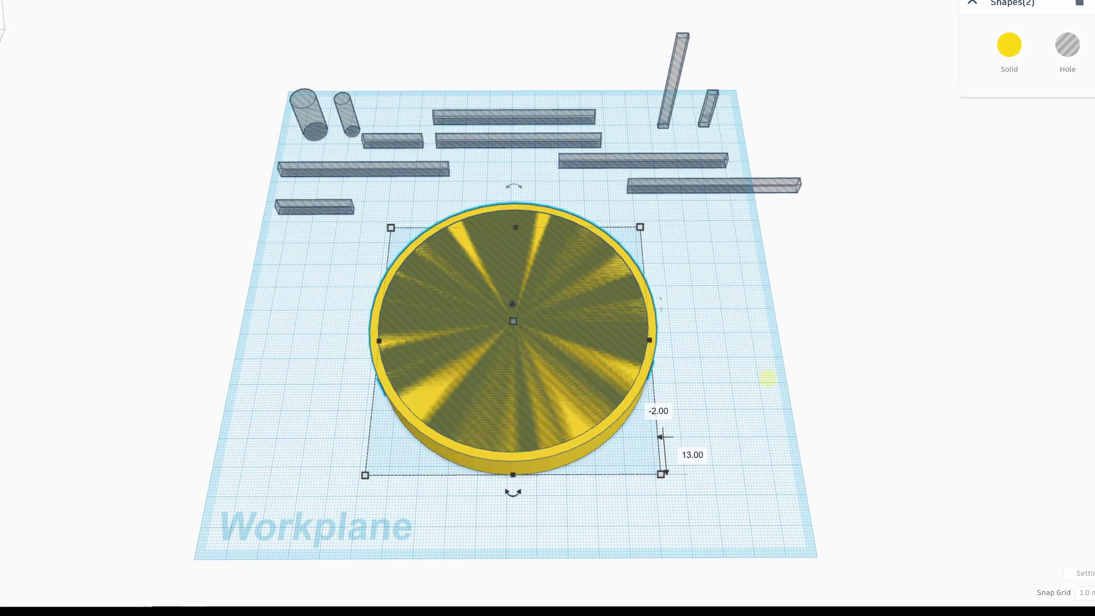
Place a small hole box and three long hole boxes as parallel slots inside the yellow ring
drag(314, 206, 519, 385)
click(691, 185)
drag(691, 186, 496, 363)
click(365, 169)
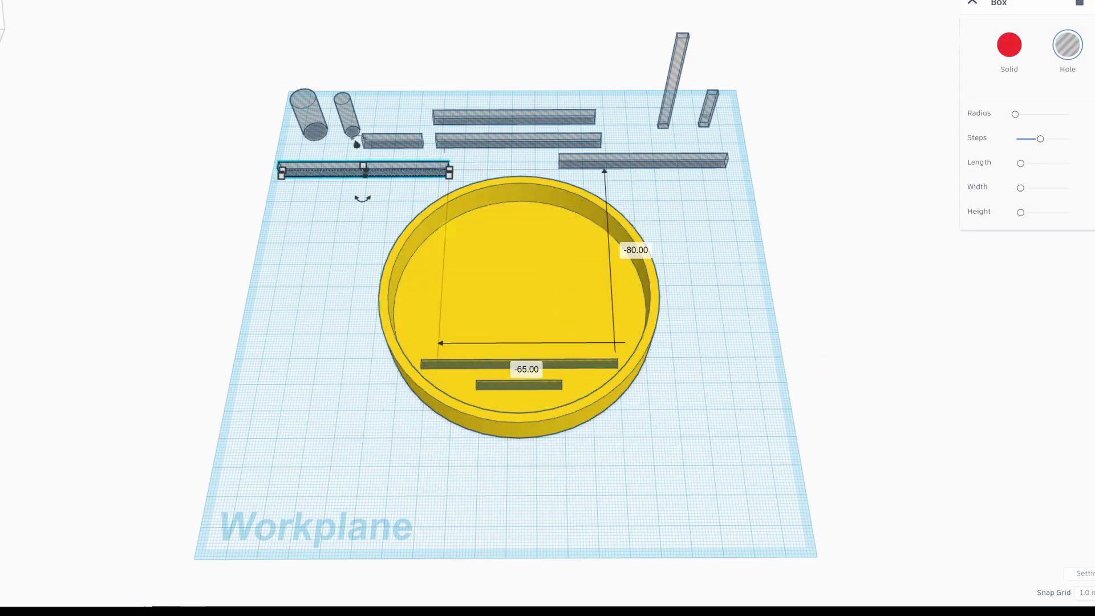
drag(365, 169, 521, 340)
click(643, 160)
drag(642, 160, 519, 316)
Line up more slot boxes and the tall hole box, and move the small hole cylinder into the cover
click(393, 140)
drag(393, 140, 473, 244)
drag(517, 140, 519, 293)
click(513, 117)
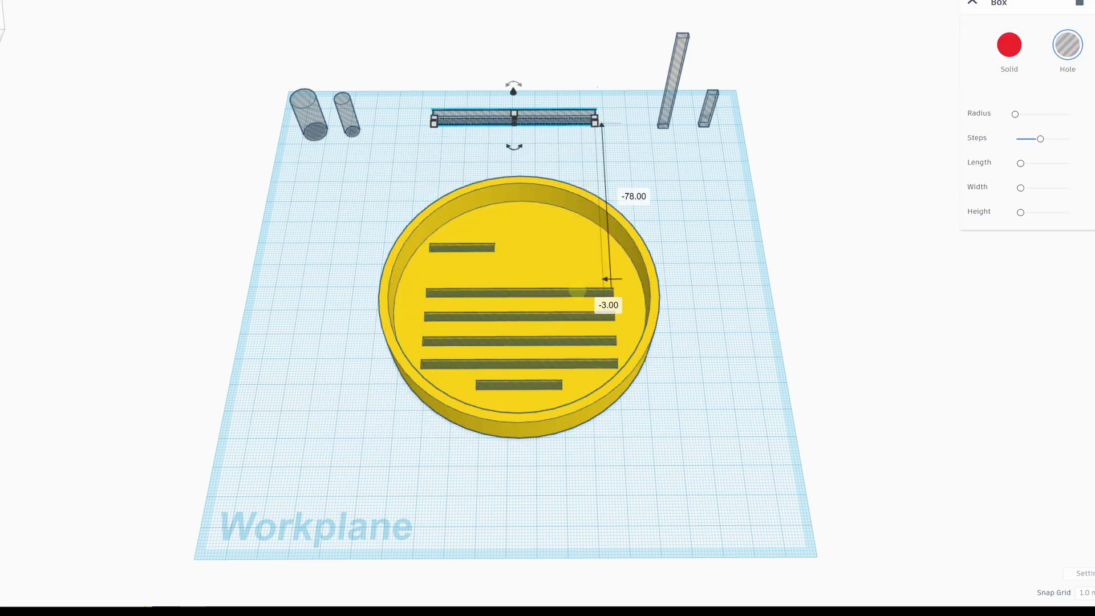
drag(513, 117, 520, 270)
drag(674, 80, 518, 251)
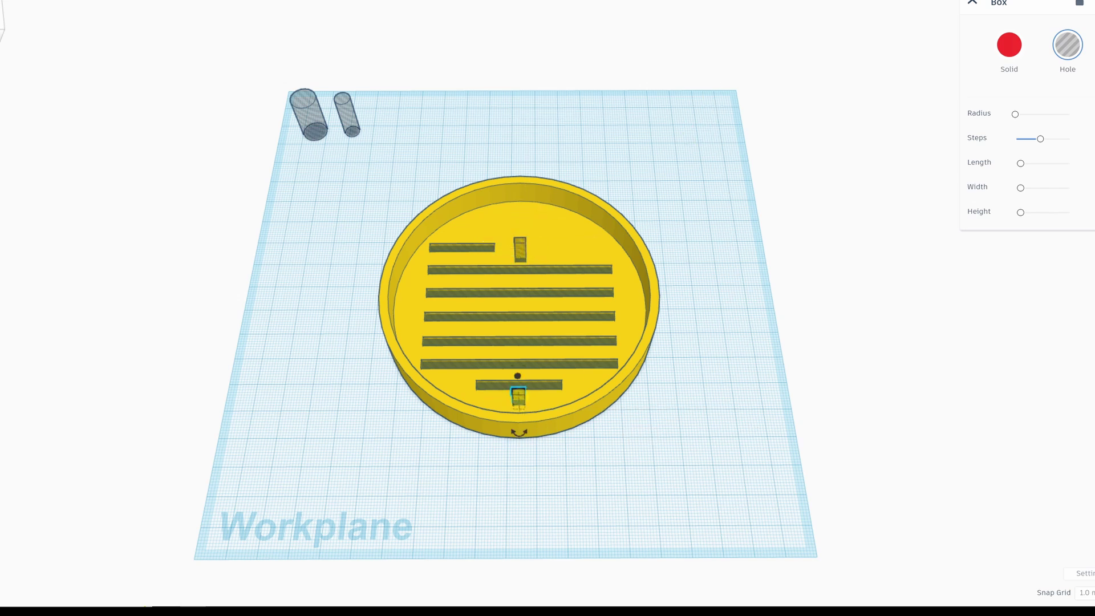
drag(338, 109, 347, 102)
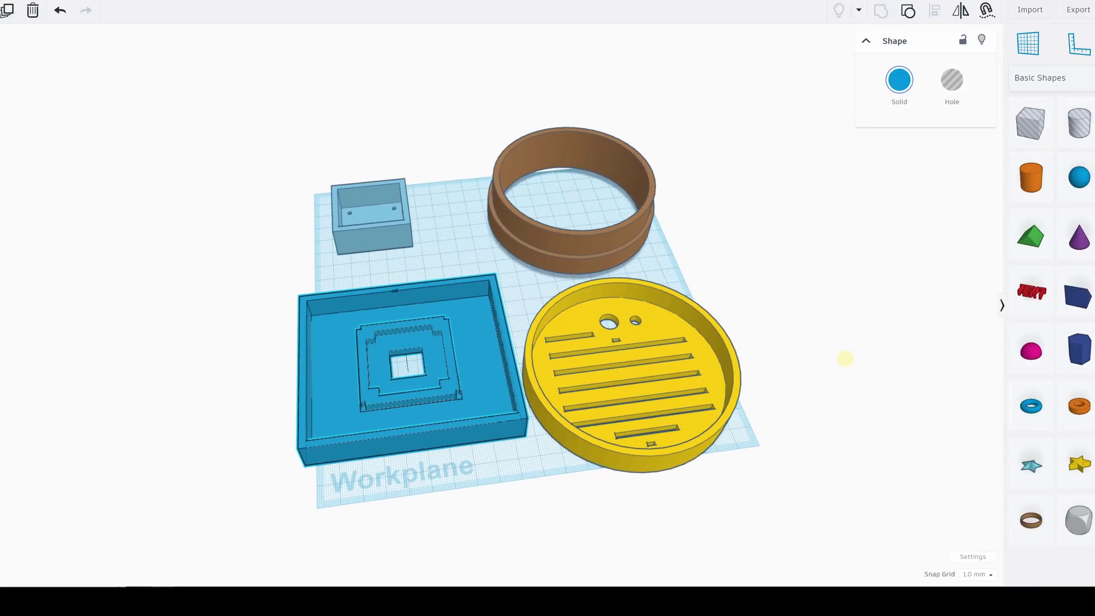
drag(845, 359, 465, 313)
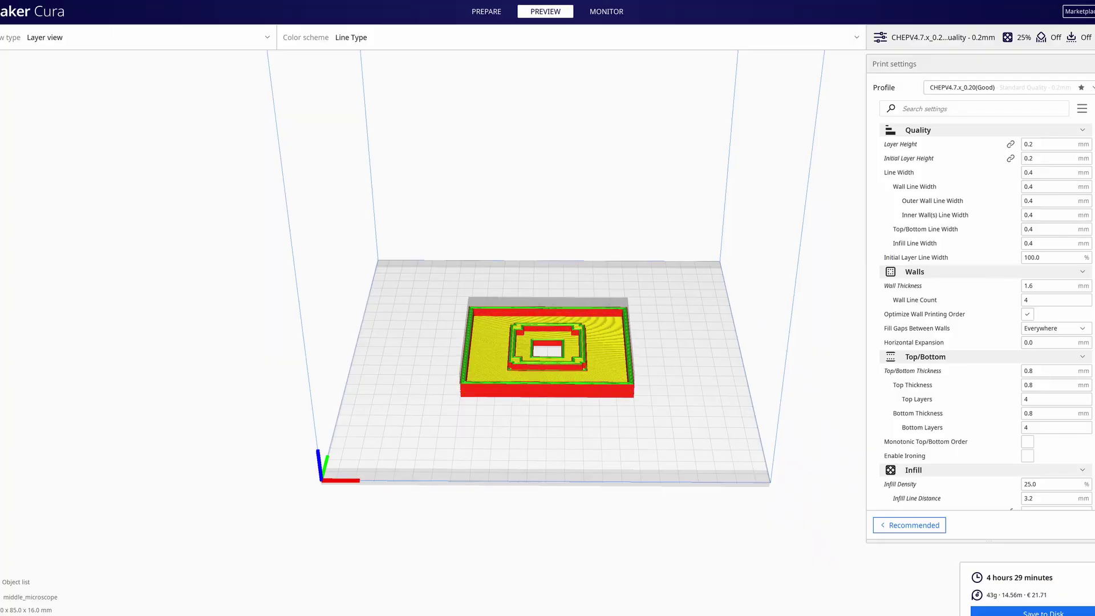